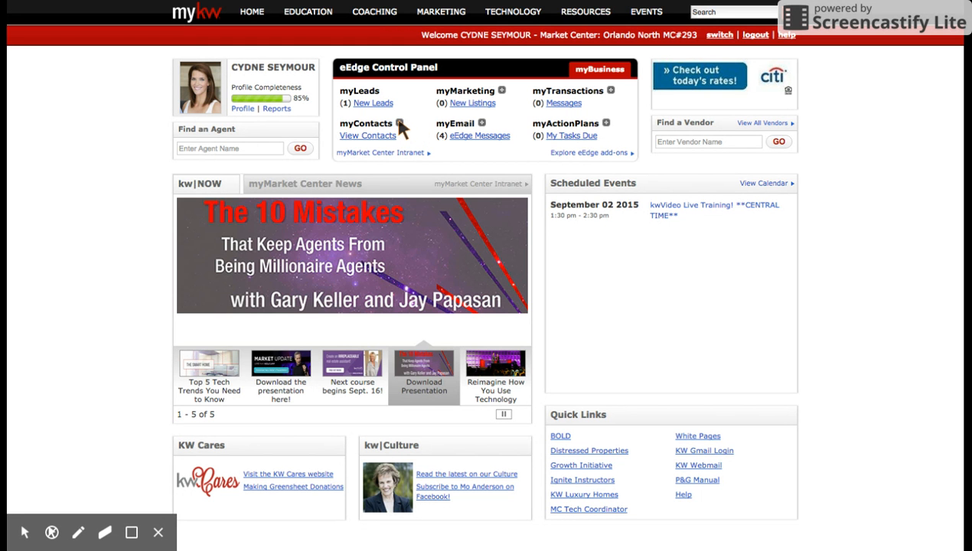
# - Start adding a new contact in myContacts and set its status to Warm
pyautogui.click(398, 123)
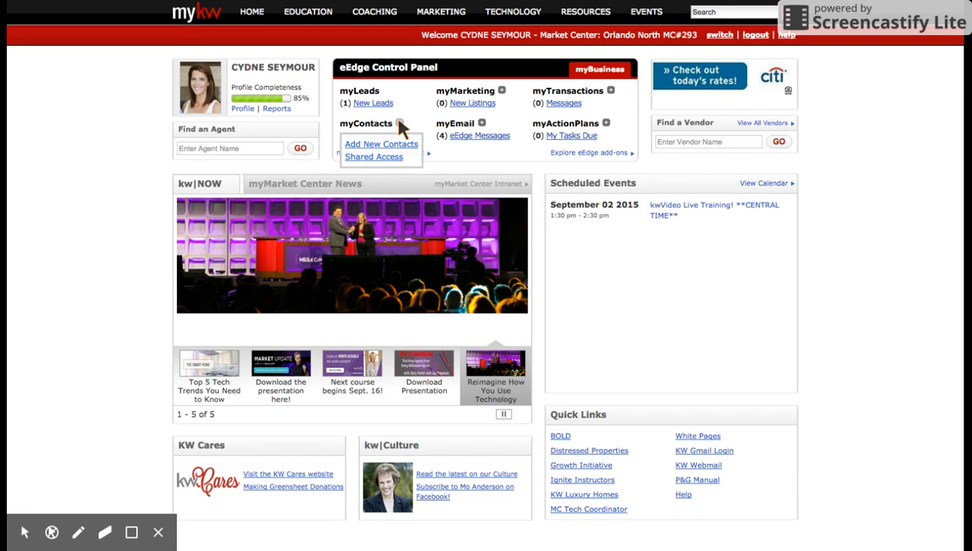
pyautogui.click(369, 145)
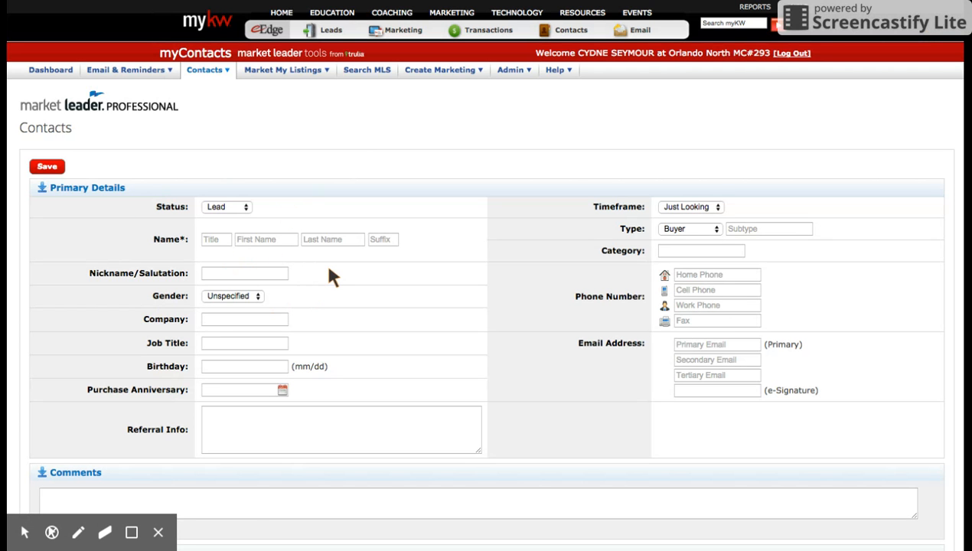
pyautogui.click(224, 210)
pyautogui.click(222, 208)
# - Enter the new contact's first and last name in the primary details
pyautogui.click(258, 247)
pyautogui.press('Tab')
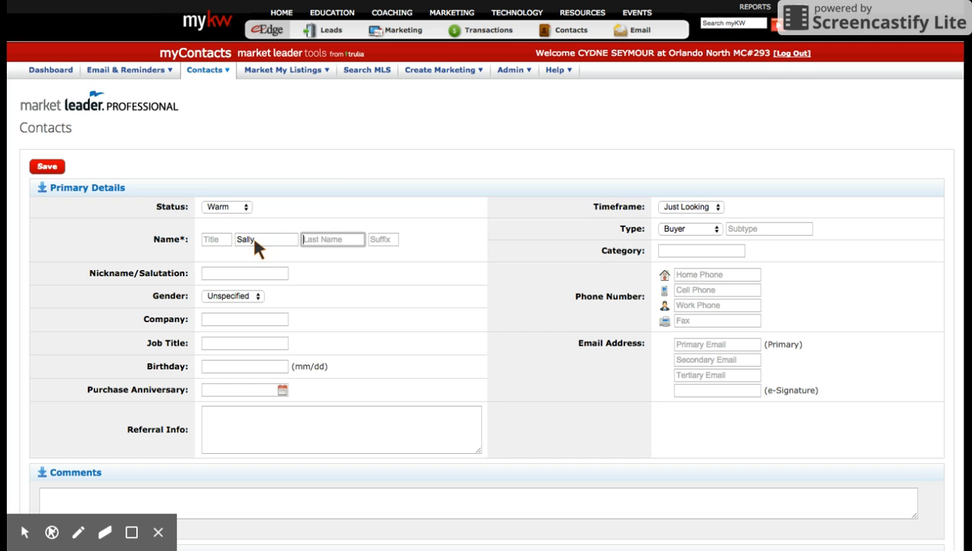
pyautogui.write('Seller')
# - Set the contact's gender to Female and the company to Keller Williams
pyautogui.click(248, 292)
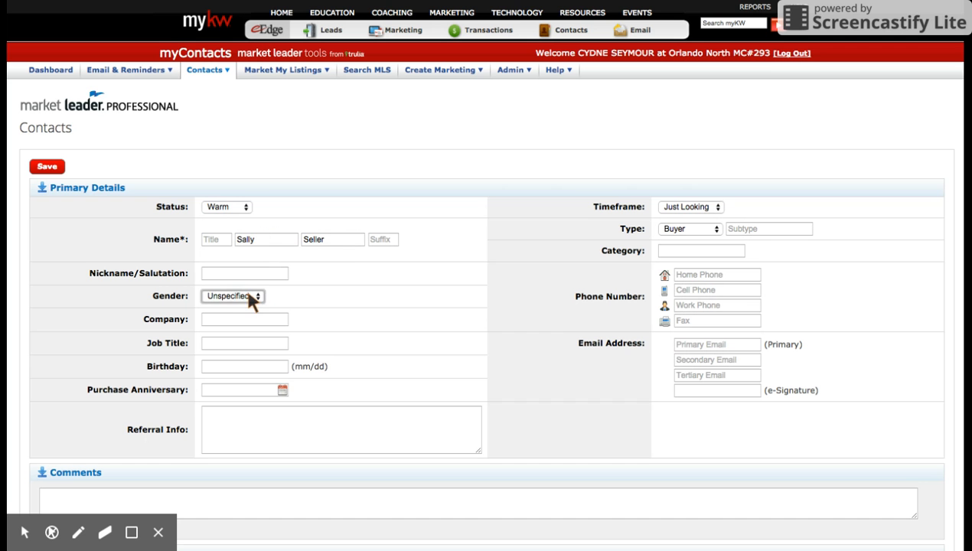
pyautogui.press('f')
pyautogui.click(240, 323)
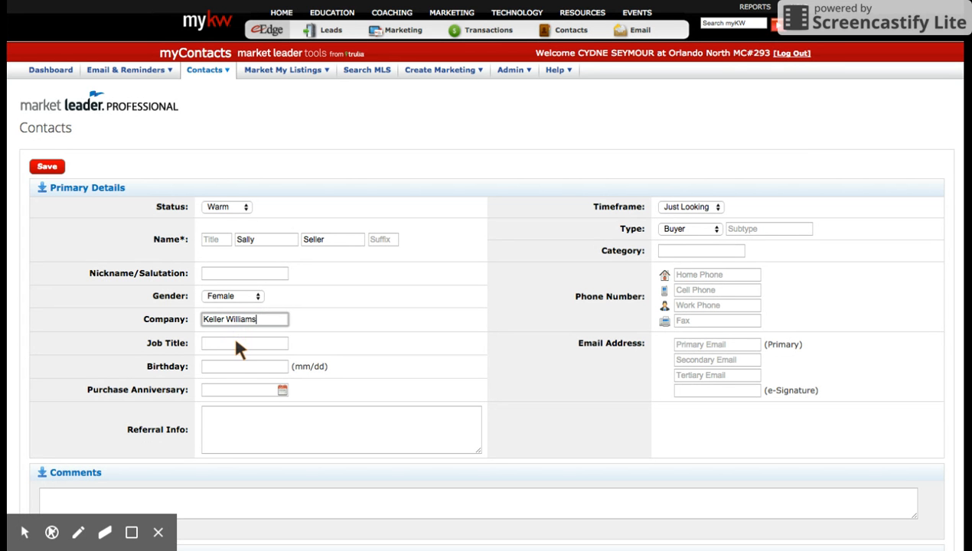
pyautogui.click(237, 345)
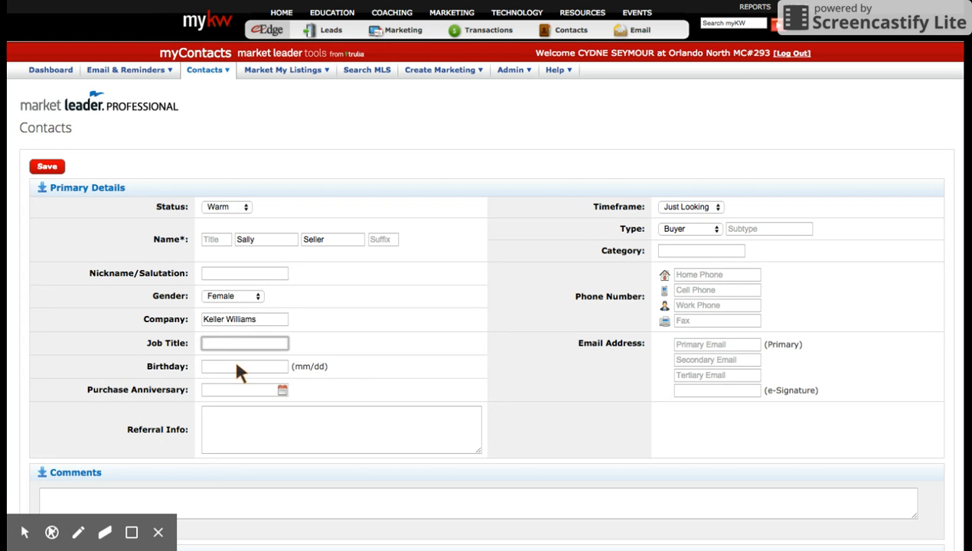
# - Fill in the contact's birthday and set the purchase anniversary to 9/02/2015
pyautogui.click(237, 367)
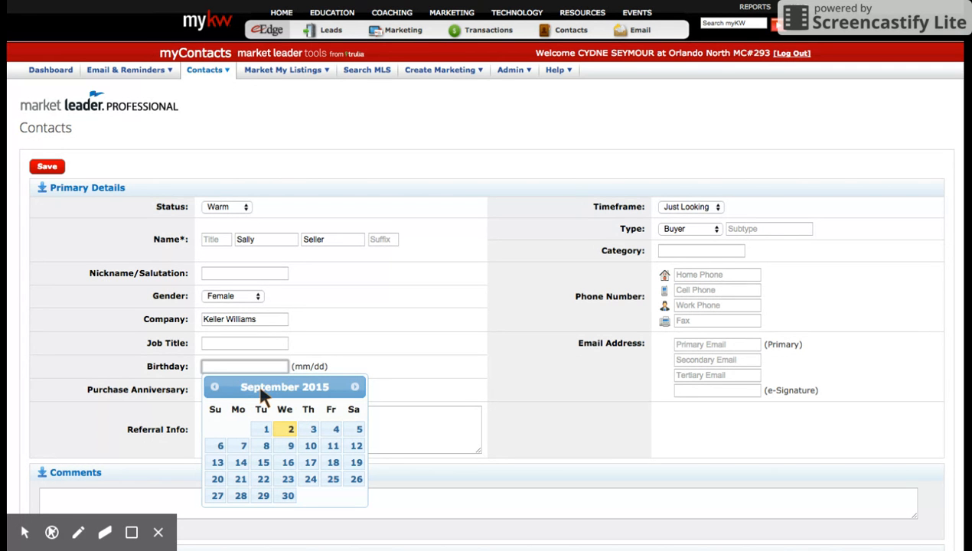
pyautogui.click(288, 431)
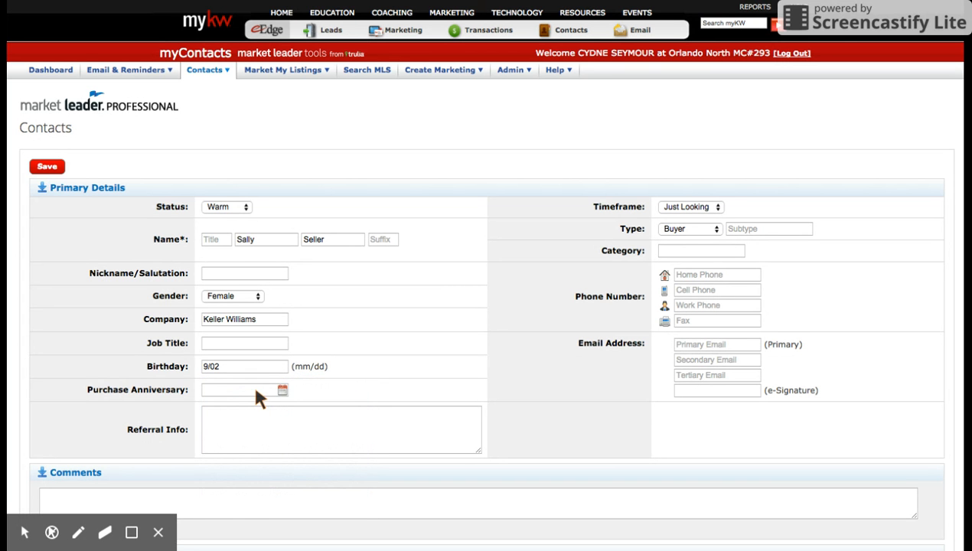
pyautogui.click(256, 391)
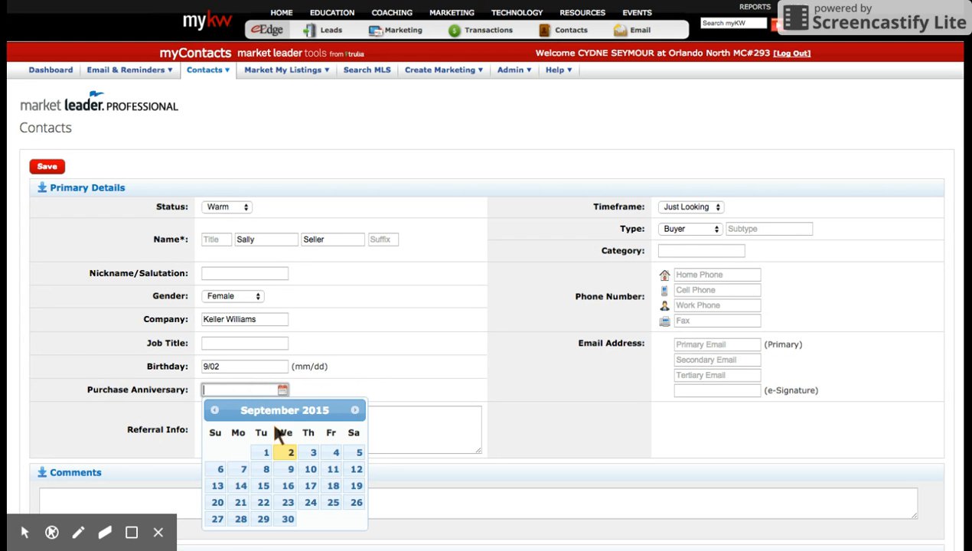
pyautogui.click(289, 455)
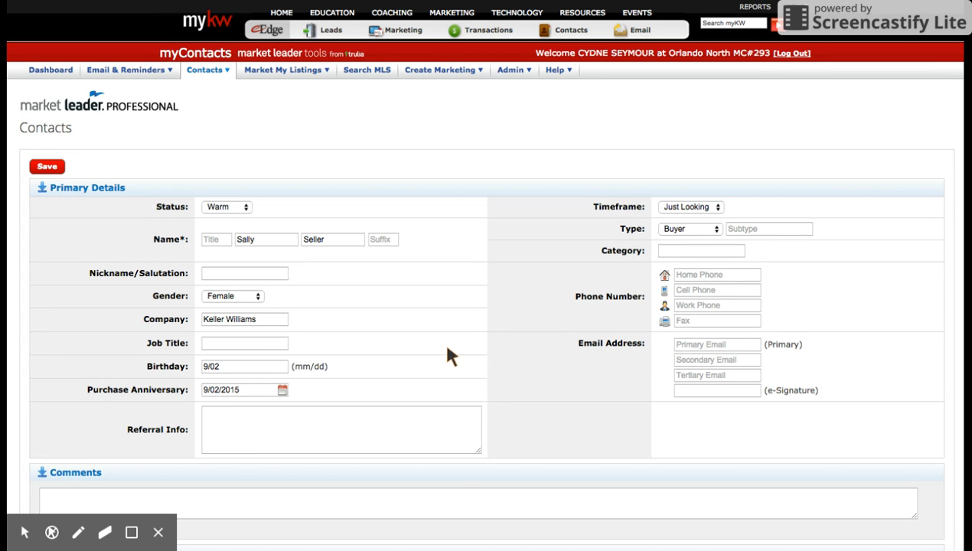
# - Classify the contact with a 1-3 Months timeframe, type Buyer with subtype A, and category Sphere
pyautogui.click(670, 206)
pyautogui.click(671, 207)
pyautogui.click(687, 230)
pyautogui.click(753, 232)
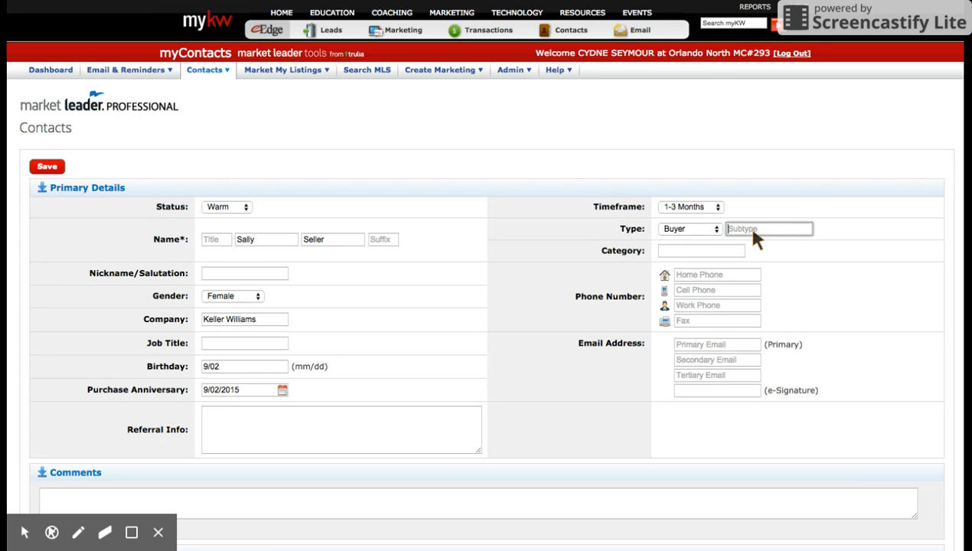
pyautogui.click(706, 252)
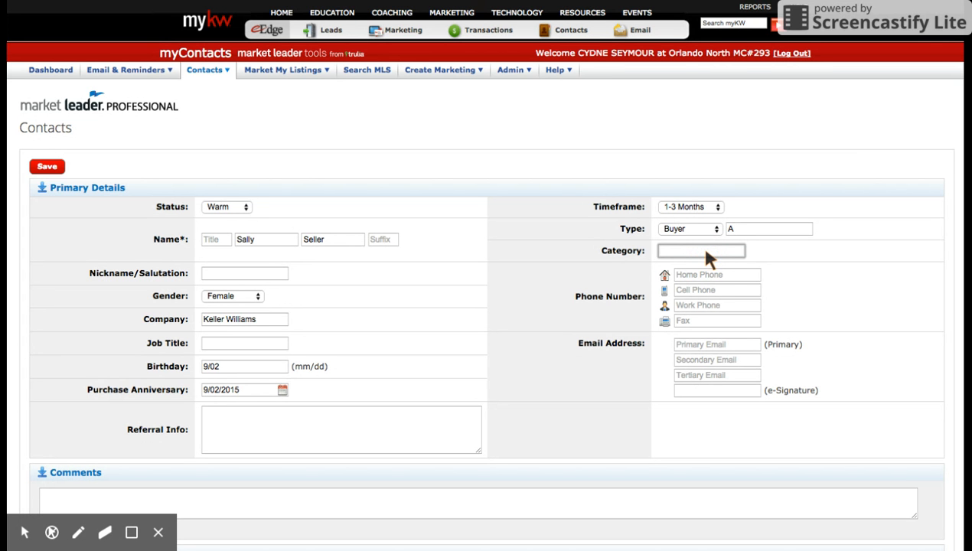
pyautogui.write('Sphere')
# - Enter Business as the title of the contact's mailing address
pyautogui.scroll(-3, 609, 397)
pyautogui.scroll(-2, 612, 398)
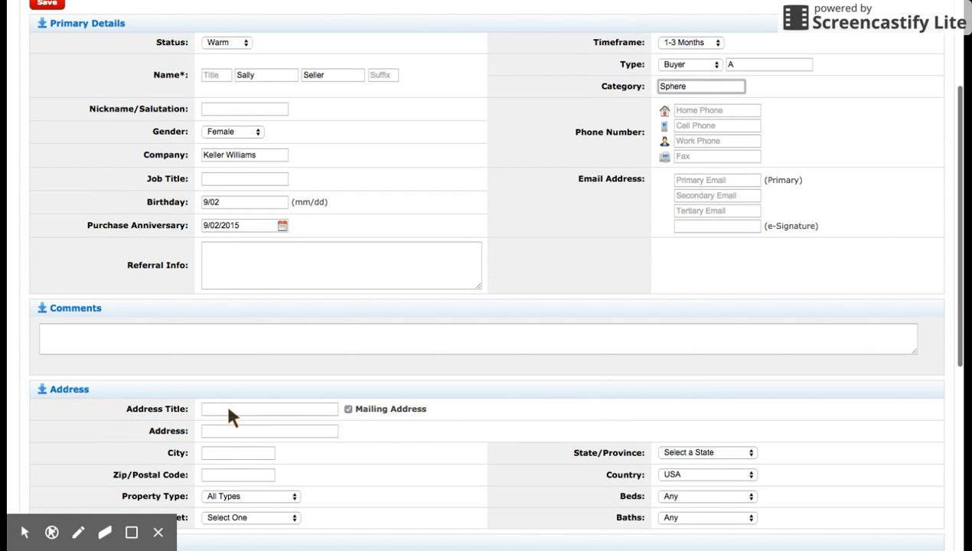
pyautogui.click(281, 420)
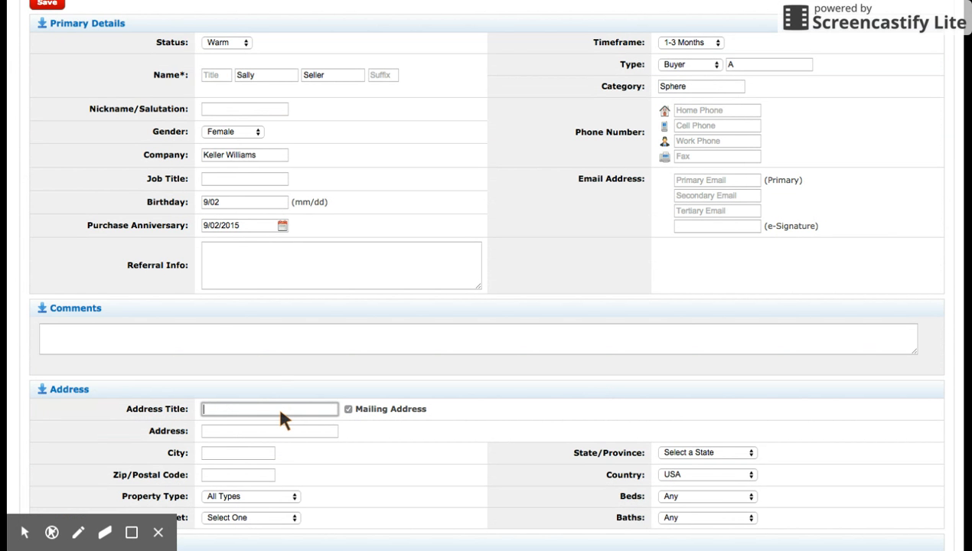
pyautogui.write('Business')
# - Fill in the business address with the contact's street, city, state and zip code
pyautogui.click(274, 431)
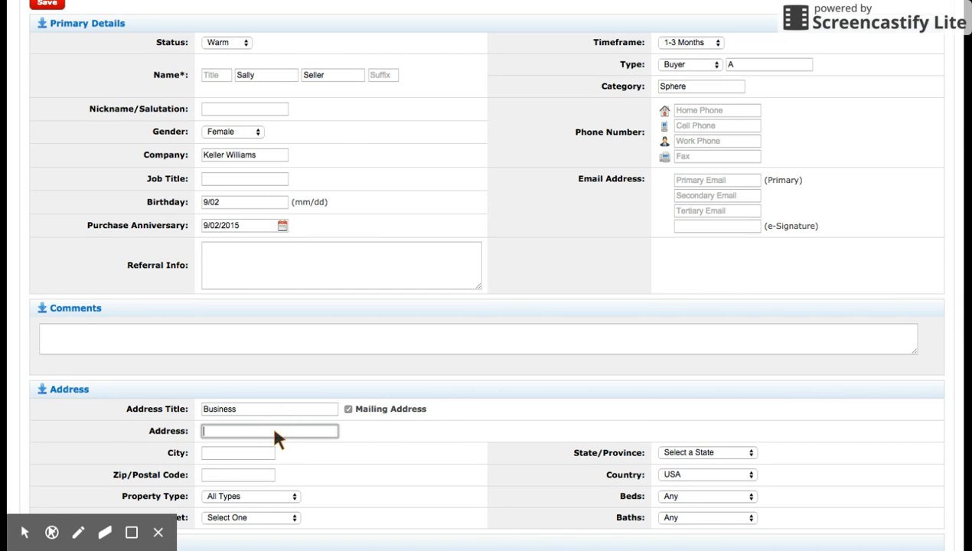
pyautogui.press('Tab')
pyautogui.write('Orlando')
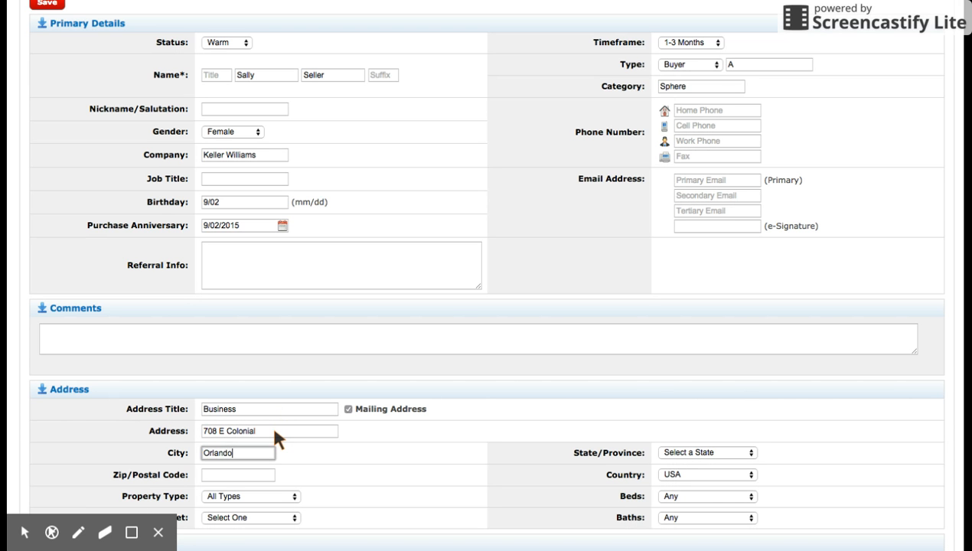
pyautogui.press('Tab')
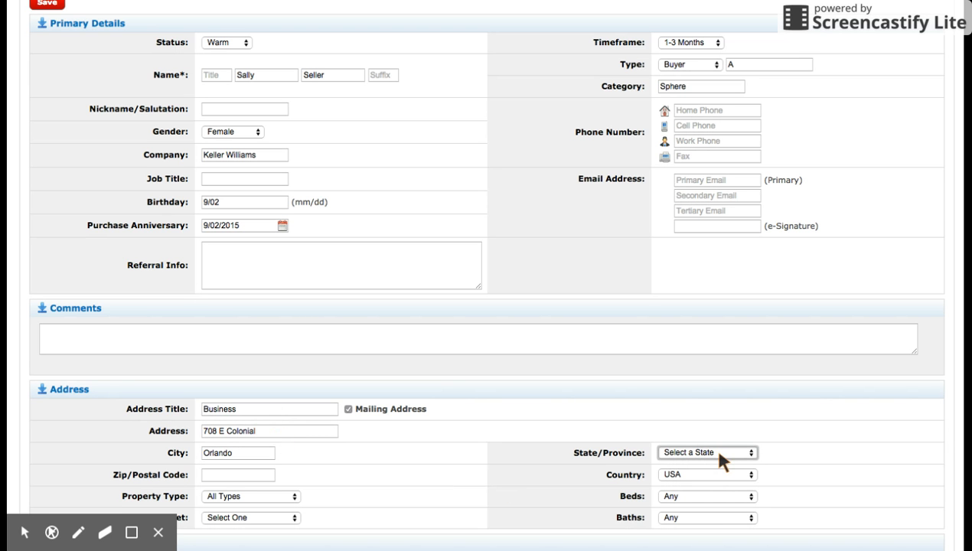
pyautogui.press('f')
pyautogui.click(249, 468)
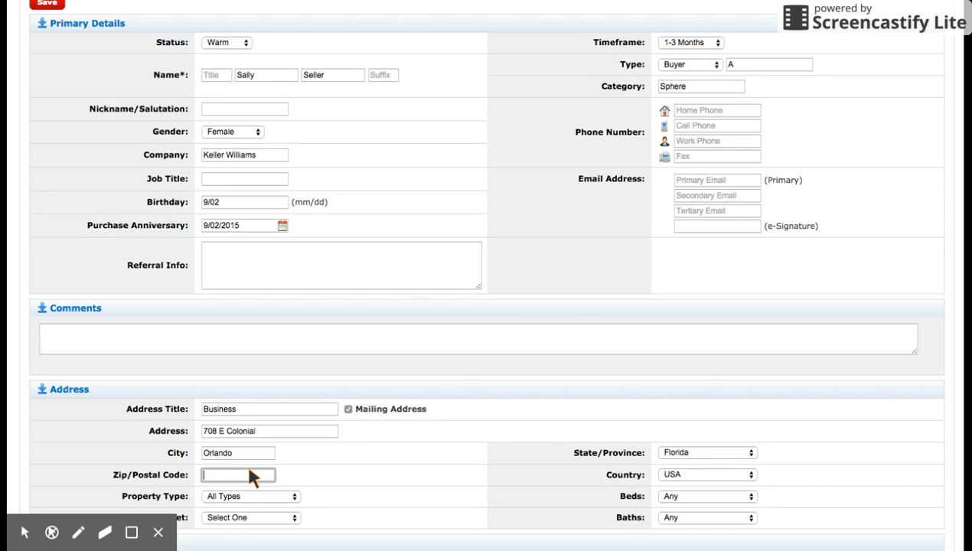
pyautogui.write('32803')
# - Keep the property type at All Types and save the new contact
pyautogui.scroll(-1, 365, 483)
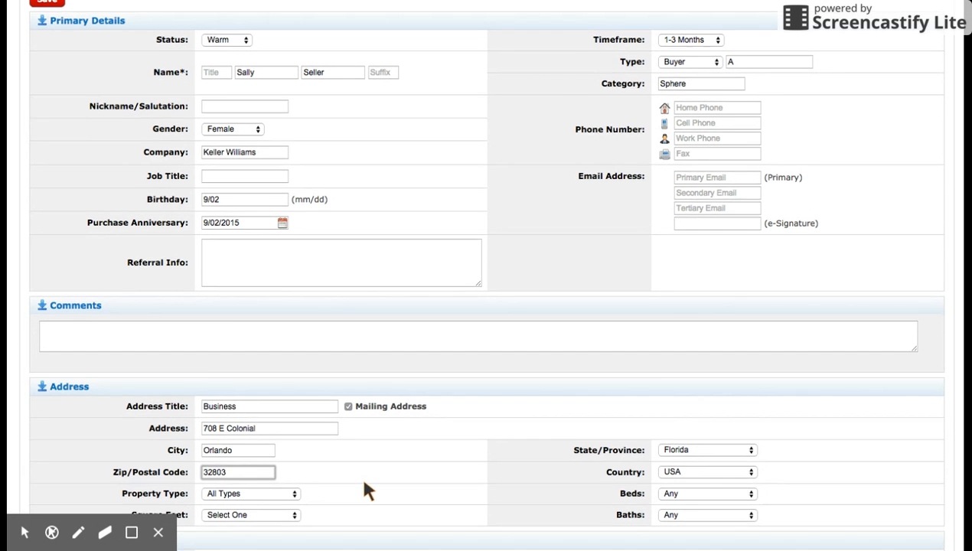
pyautogui.scroll(-5, 364, 484)
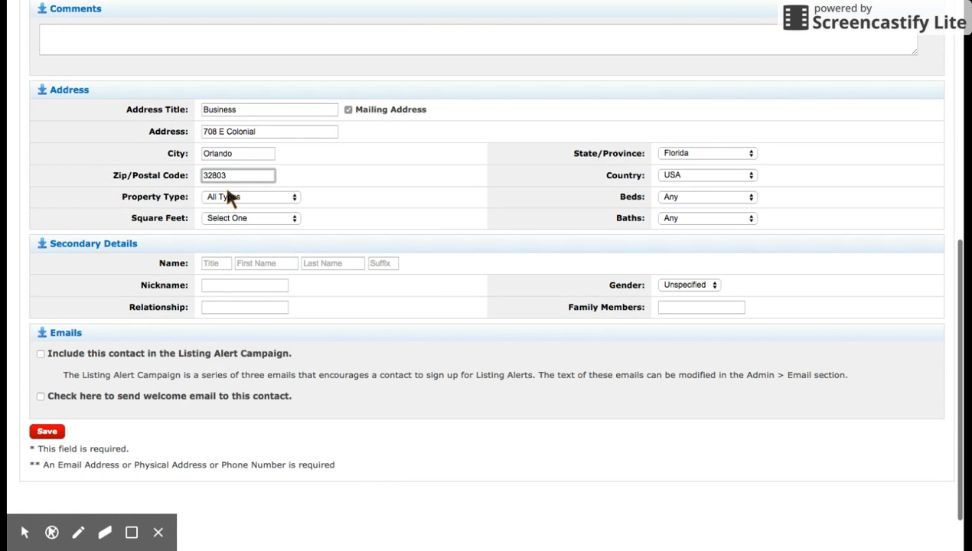
pyautogui.click(230, 198)
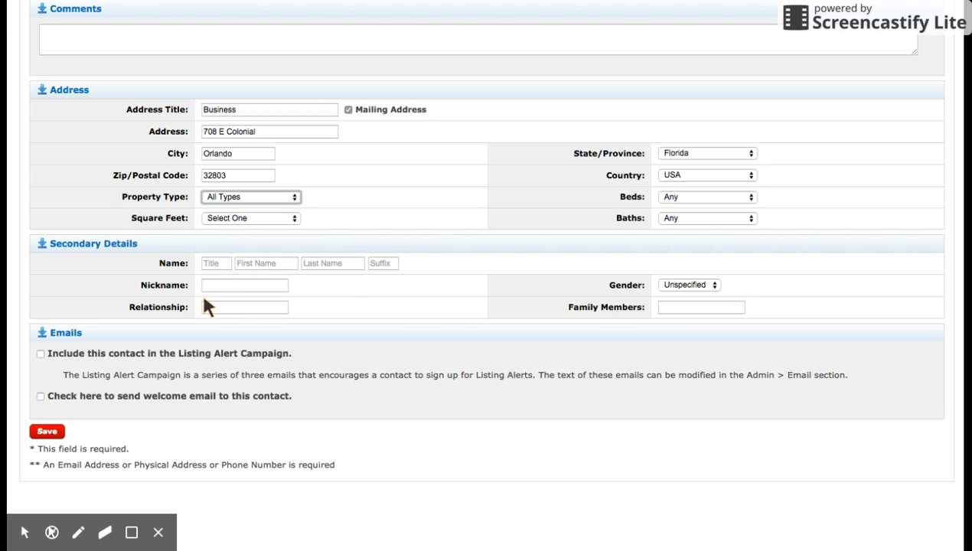
pyautogui.scroll(-2, 205, 360)
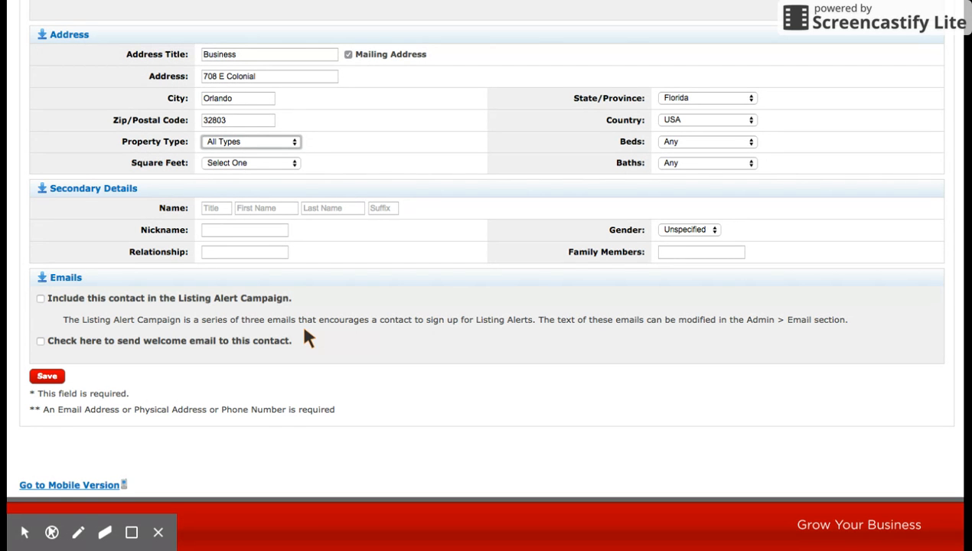
pyautogui.click(50, 379)
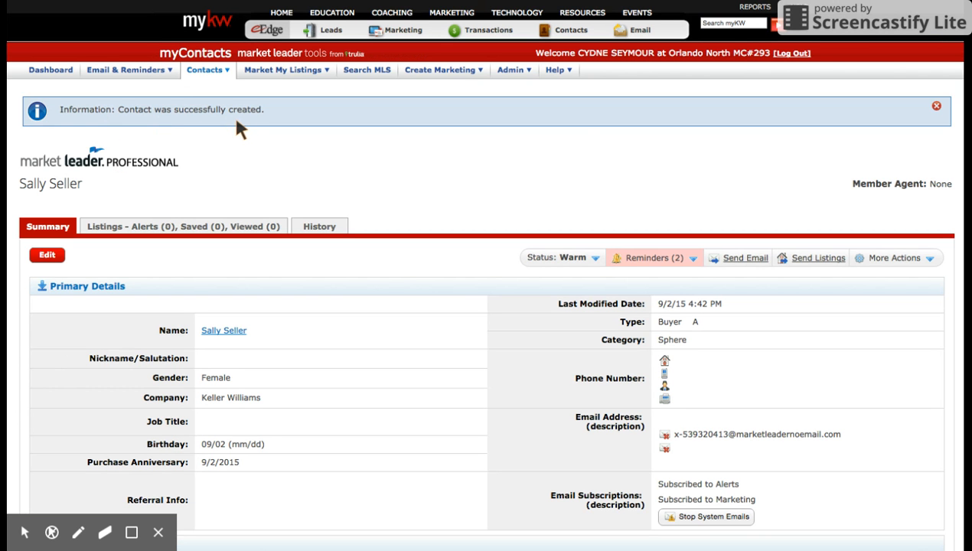
pyautogui.click(640, 260)
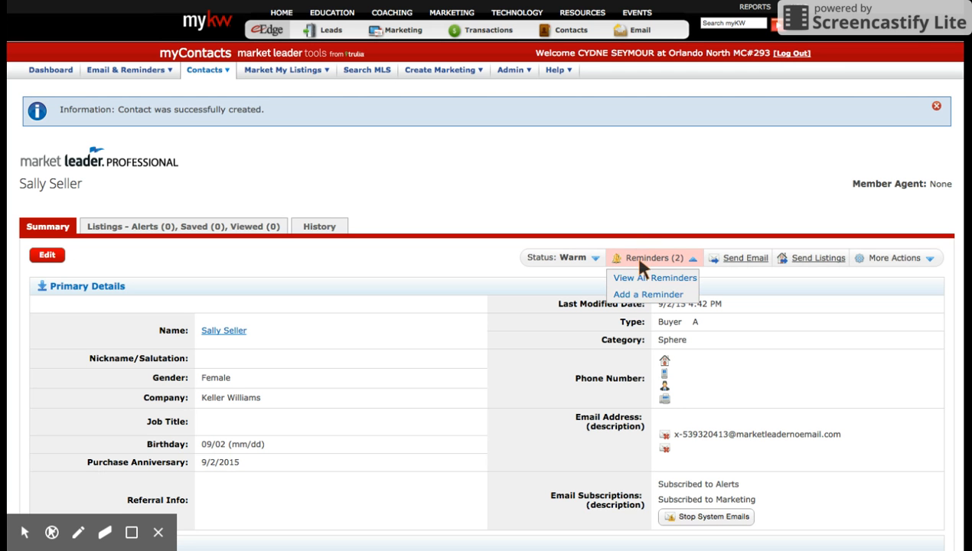
pyautogui.click(640, 261)
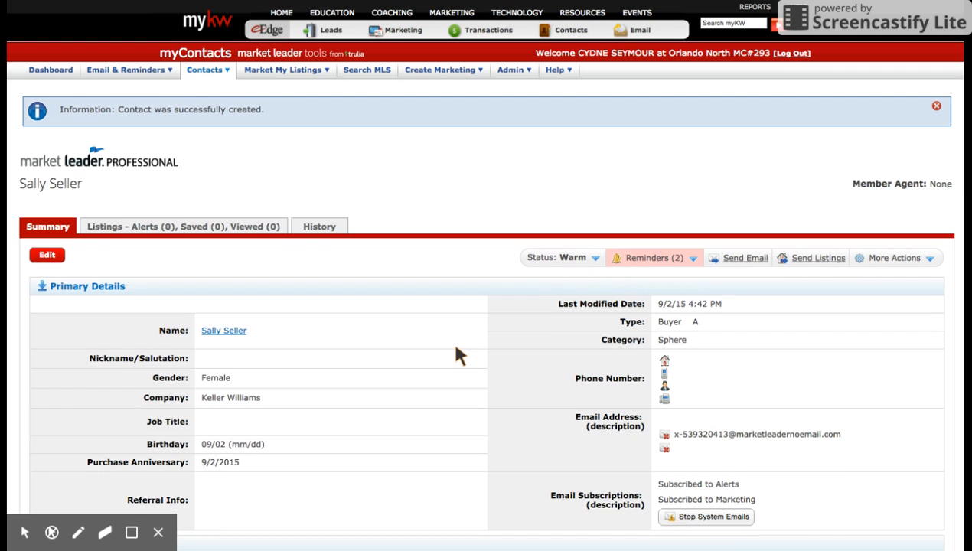
# - Begin a new comment: "Ran into her at Starbucks, she is looking to sell and maybe purchase a new home in College Park."
pyautogui.scroll(-3, 457, 355)
pyautogui.scroll(-5, 457, 355)
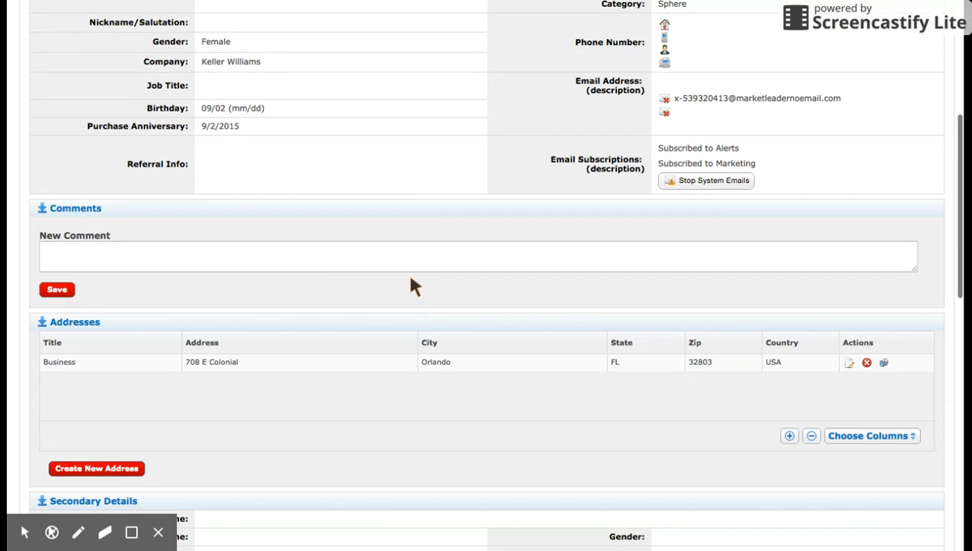
pyautogui.click(311, 257)
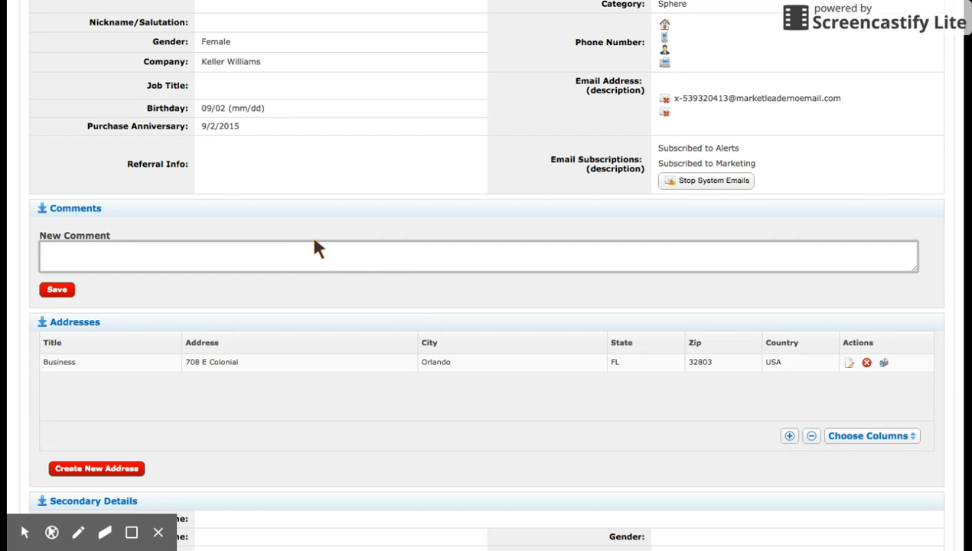
pyautogui.write('Ran into her at Starub')
pyautogui.press('BackSpace')
pyautogui.press('BackSpace')
pyautogui.write('bucks, she')
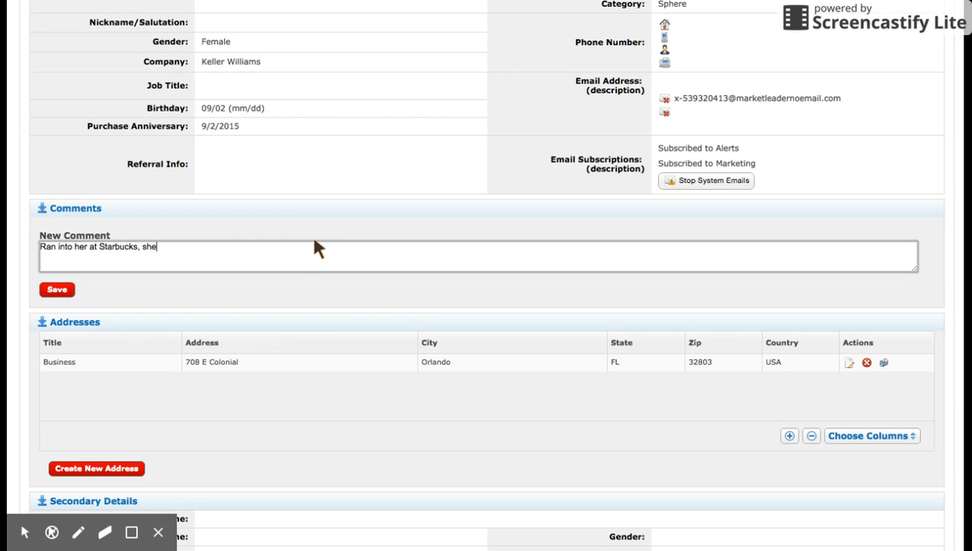
pyautogui.write(' is looking to sell and maybe purchase a')
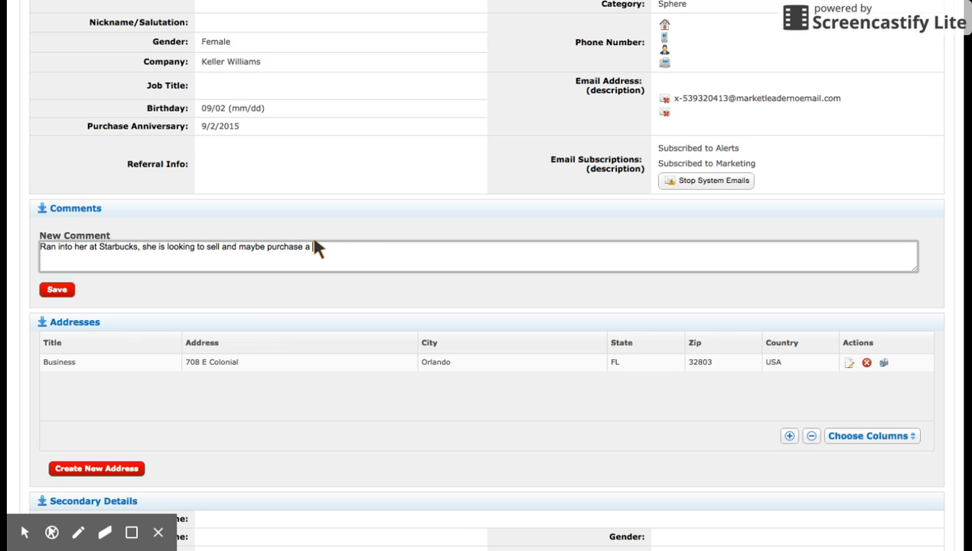
pyautogui.write(' new home in College Park.  She asked that I ')
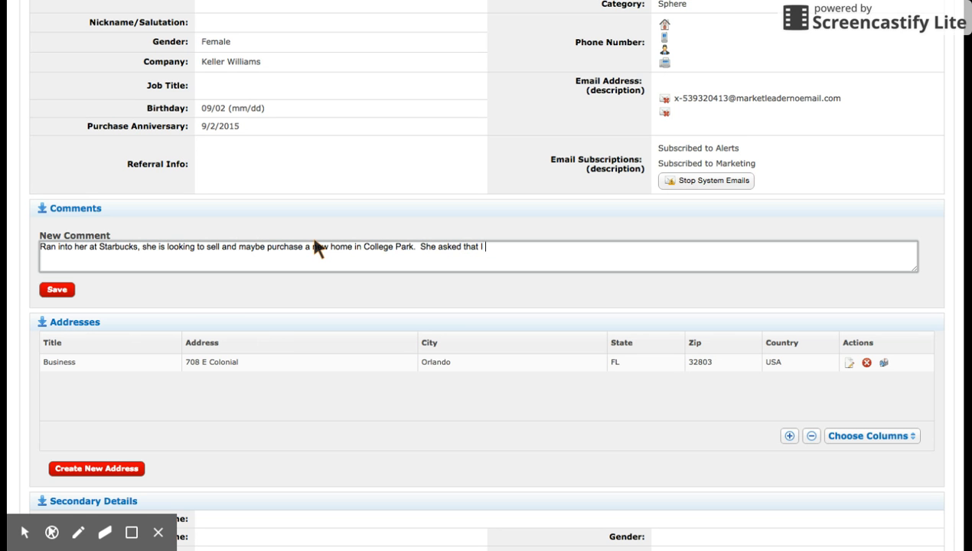
pyautogui.write('call her back in 10 days.')
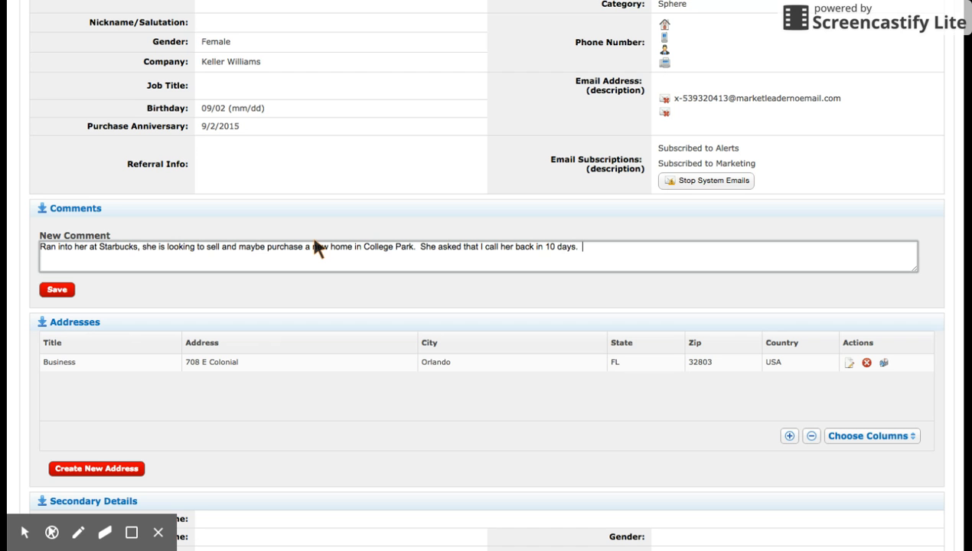
# - Finish the comment with "She asked that I call her back in 10 days. Her son is getting ready to start at FSU!" and save it
pyautogui.write('Her son is getting read')
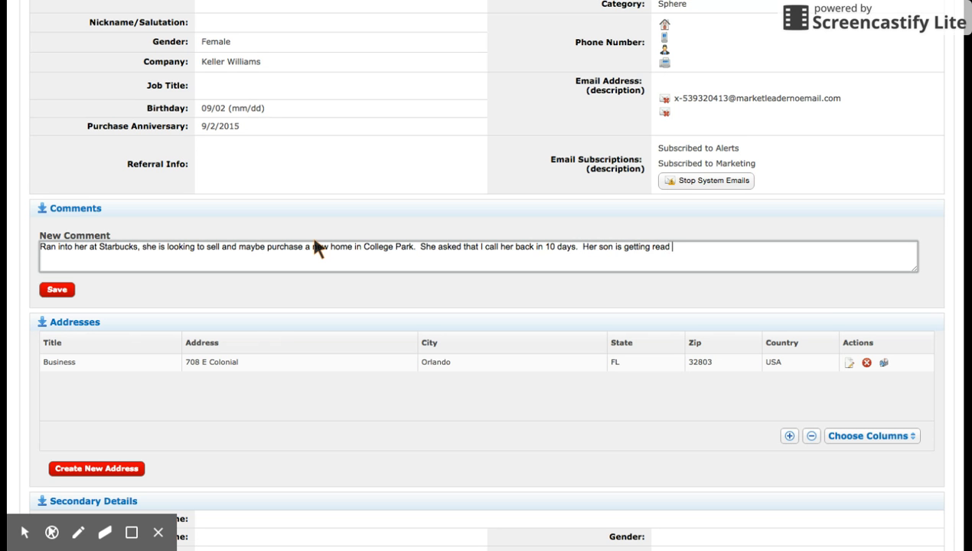
pyautogui.write('y to start at FSU!')
pyautogui.click(53, 291)
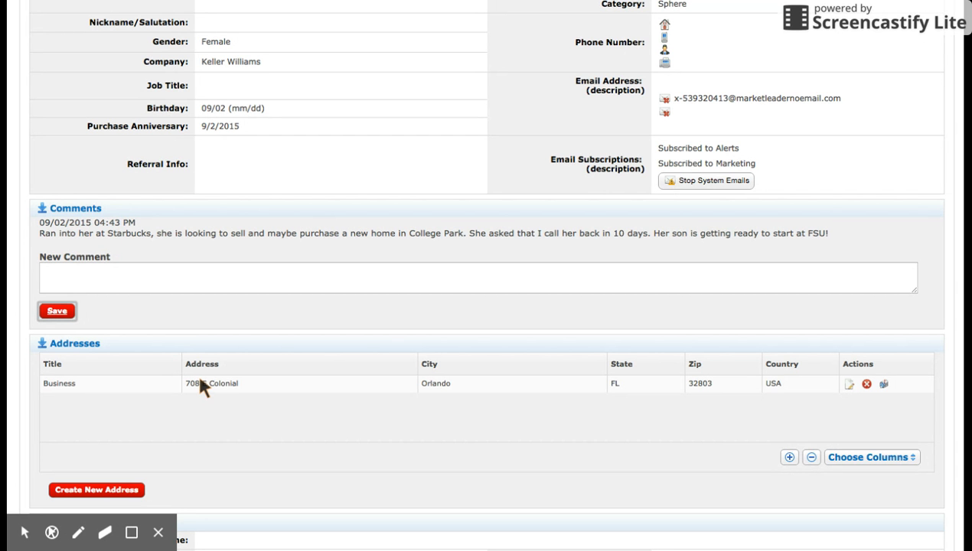
# - Start a new reminder for the contact and set its due date to 9/11/2015
pyautogui.scroll(-2, 198, 379)
pyautogui.scroll(-6, 200, 381)
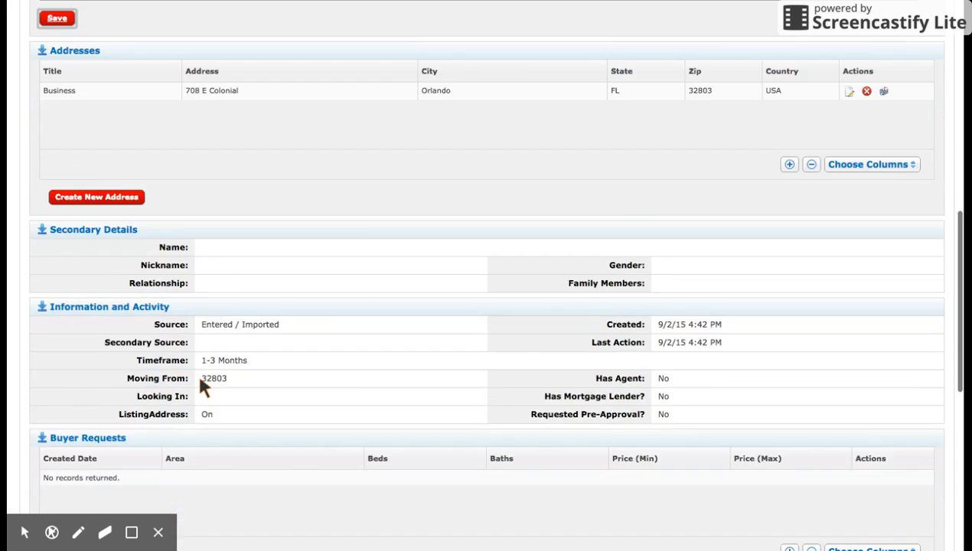
pyautogui.scroll(-3, 200, 381)
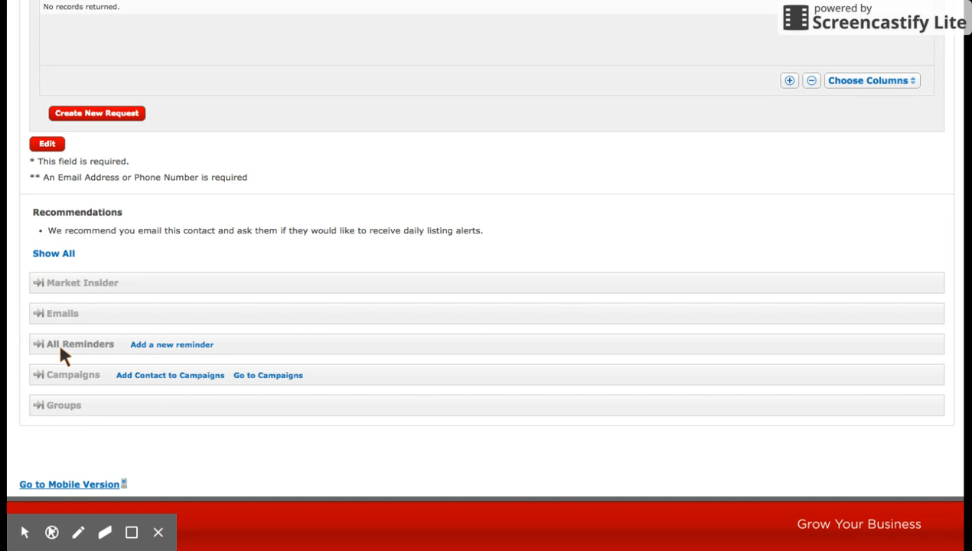
pyautogui.click(153, 344)
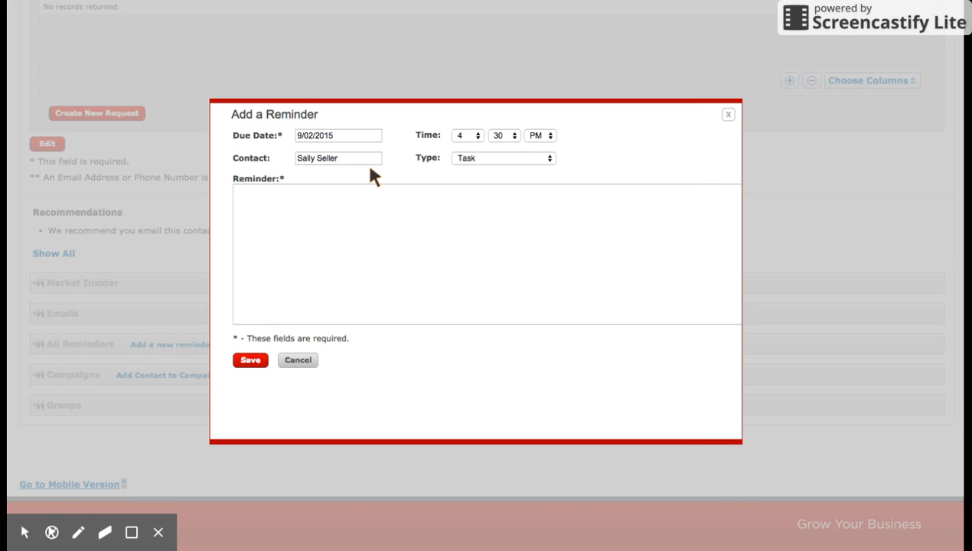
pyautogui.click(346, 136)
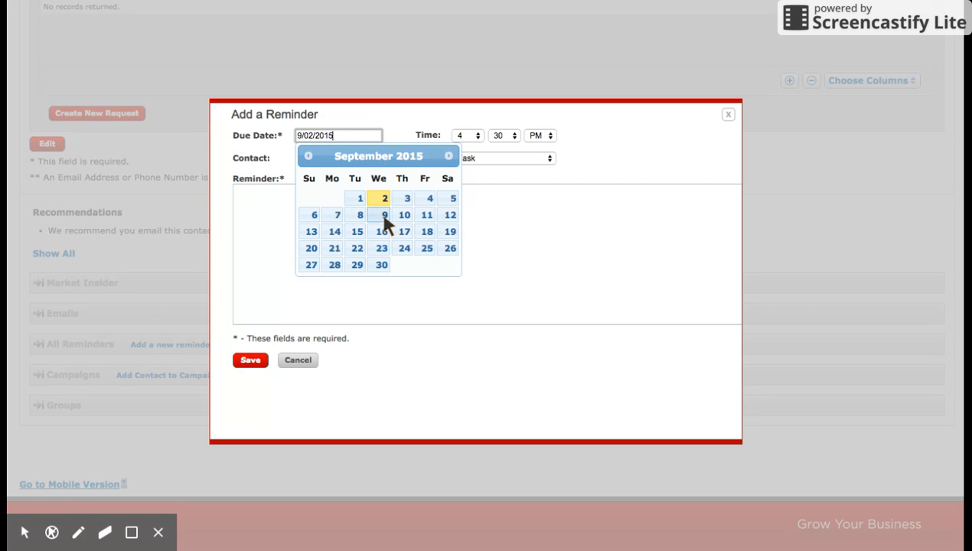
pyautogui.click(427, 216)
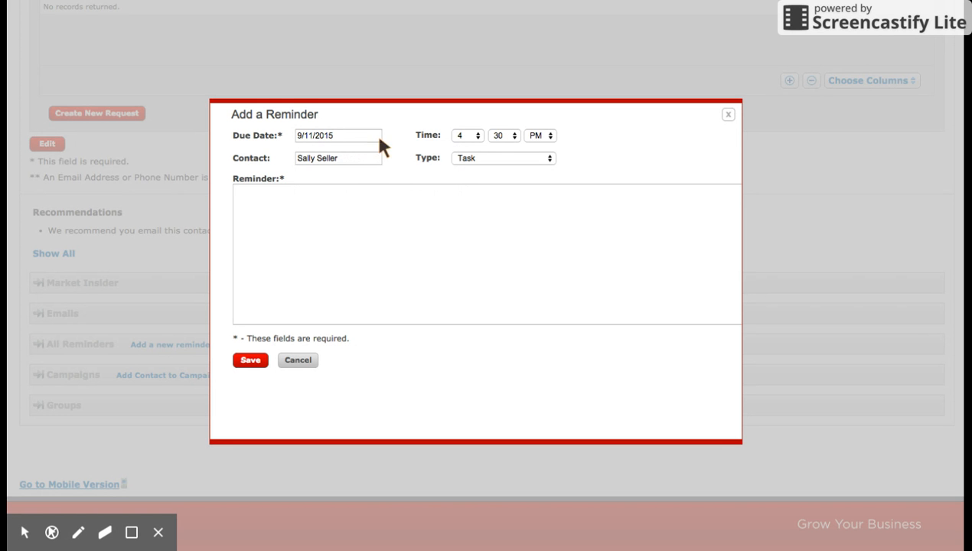
# - Set the reminder's time to 3:30 PM and its type to Phone Call
pyautogui.click(480, 137)
pyautogui.press('Up')
pyautogui.click(474, 154)
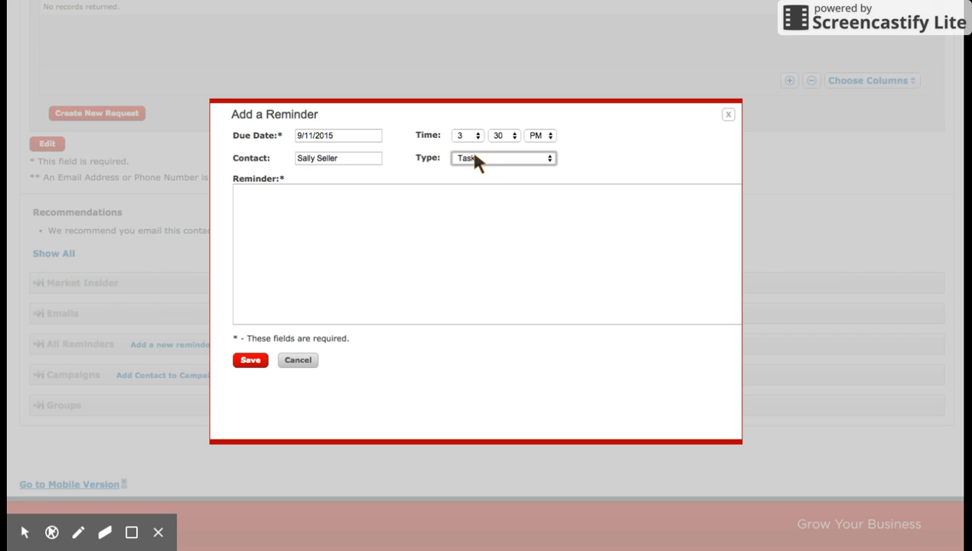
pyautogui.press('Down')
# - Enter the reminder text "Call her to speak with her about listing her house and starting her home search." and save the reminder
pyautogui.click(438, 213)
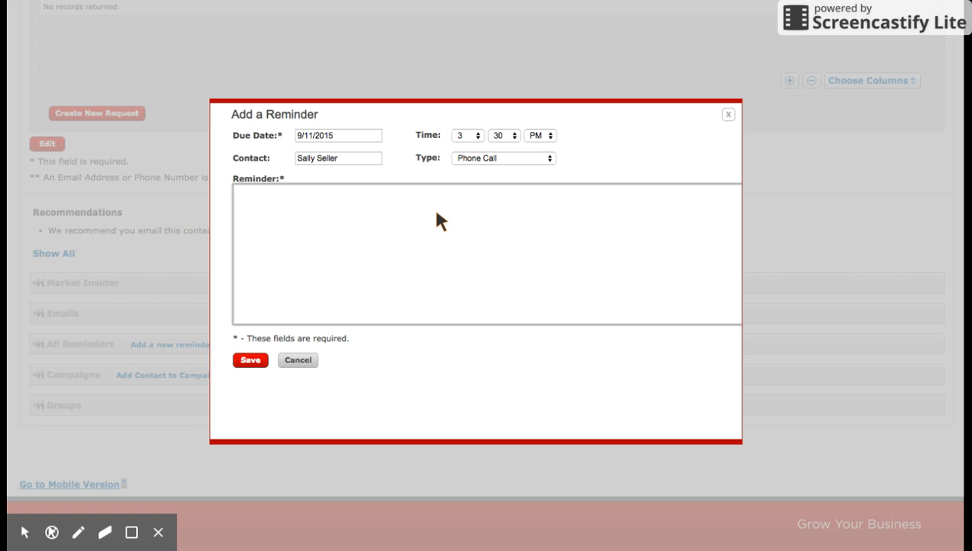
pyautogui.write('Call her to speak with her ab')
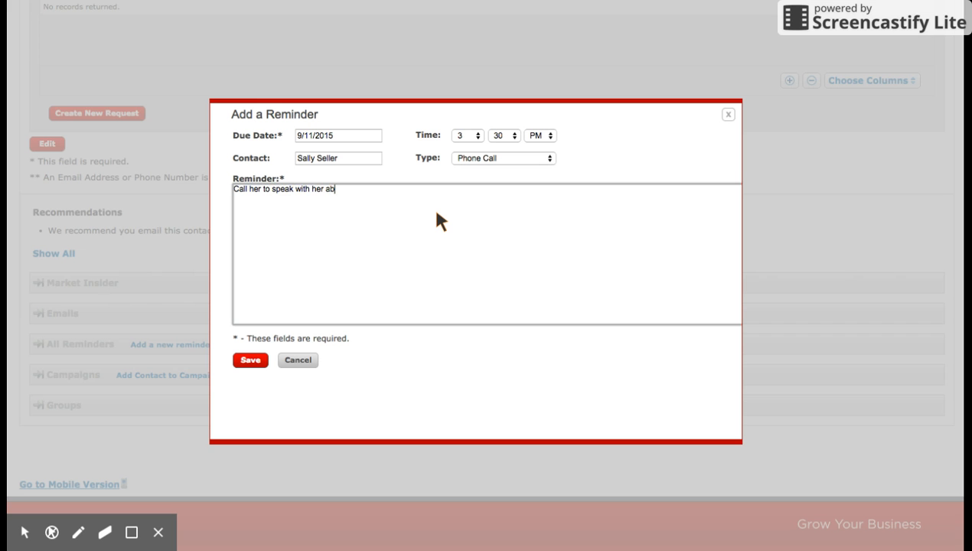
pyautogui.write('out listings')
pyautogui.press('BackSpace')
pyautogui.write('her house and st')
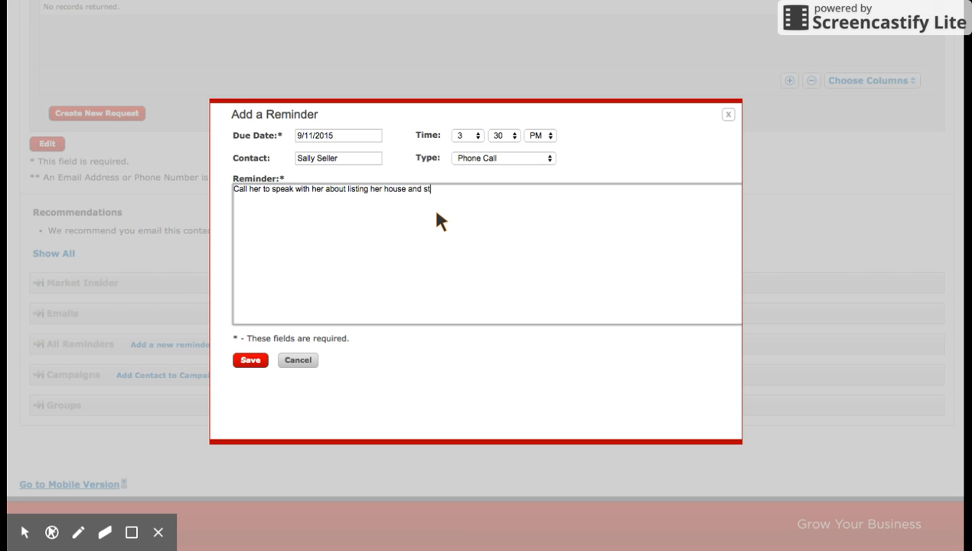
pyautogui.write('arting her home search.')
pyautogui.click(252, 361)
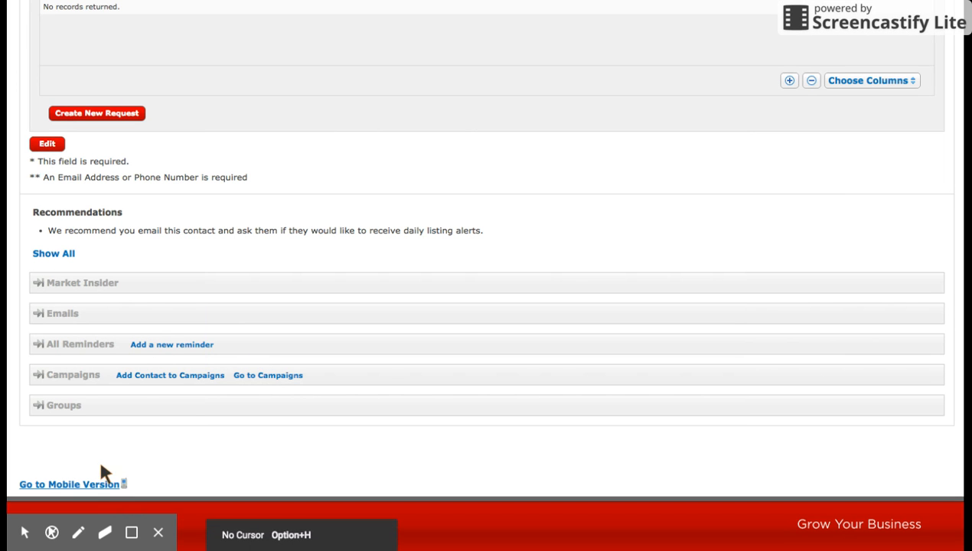
# - Expand the contact's list of all reminders and review it together with the comments and primary details
pyautogui.click(102, 346)
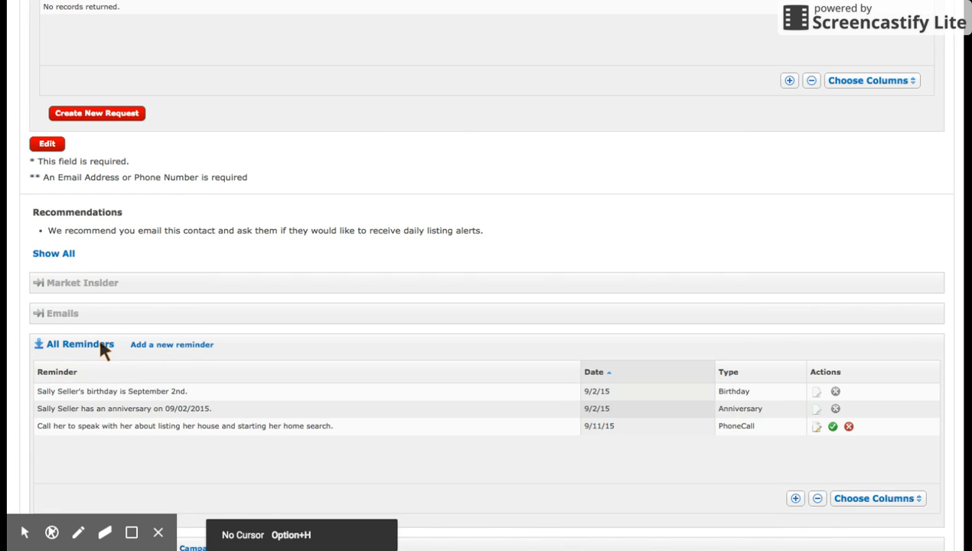
pyautogui.scroll(-3, 248, 431)
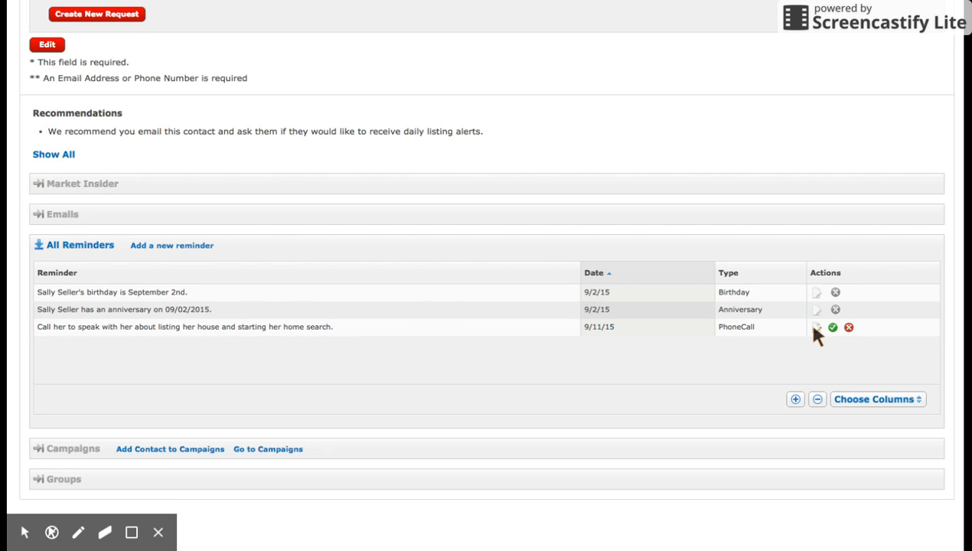
pyautogui.scroll(10, 814, 326)
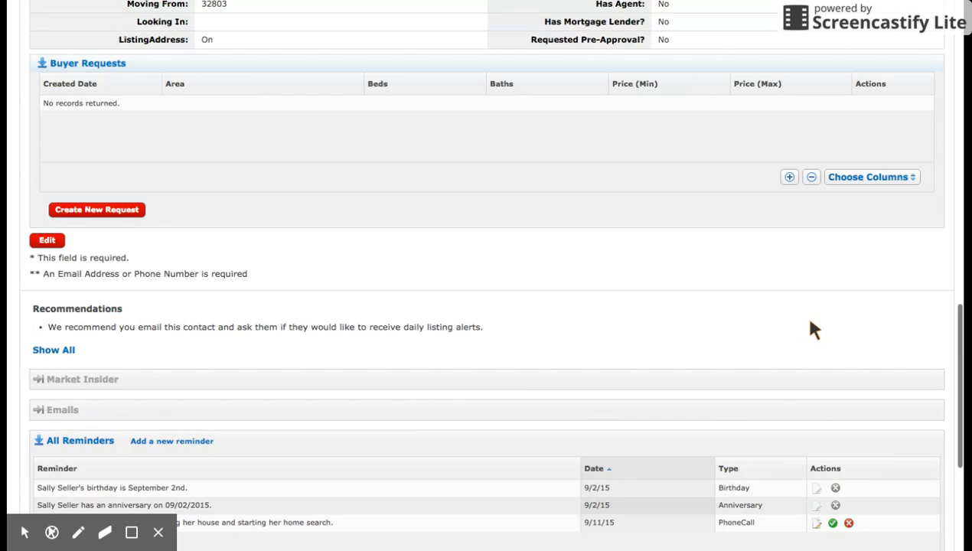
pyautogui.scroll(5, 814, 329)
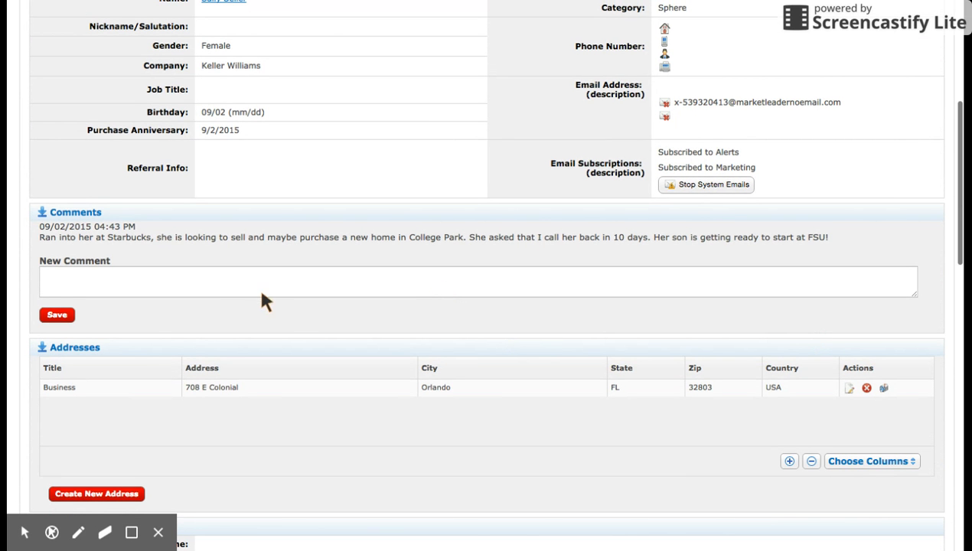
pyautogui.scroll(8, 251, 282)
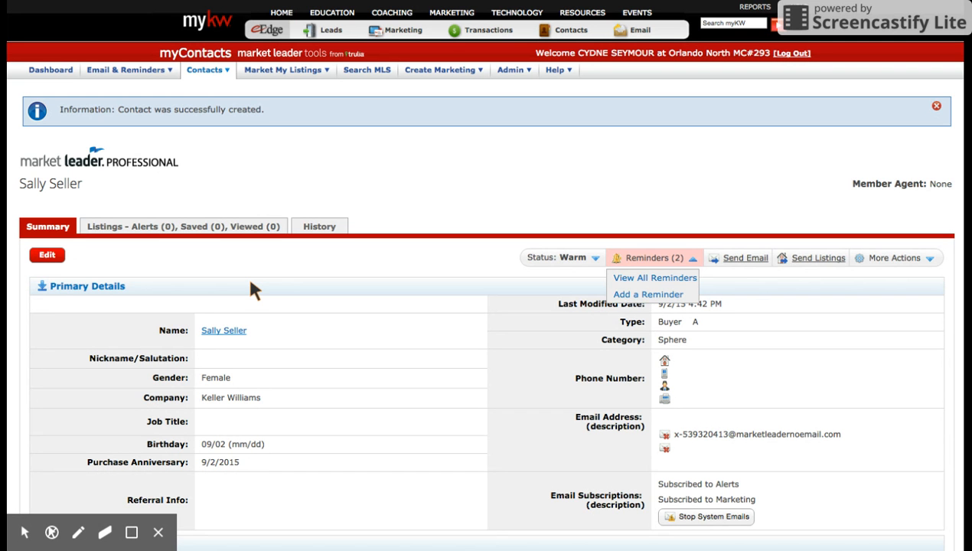
pyautogui.scroll(-1, 250, 282)
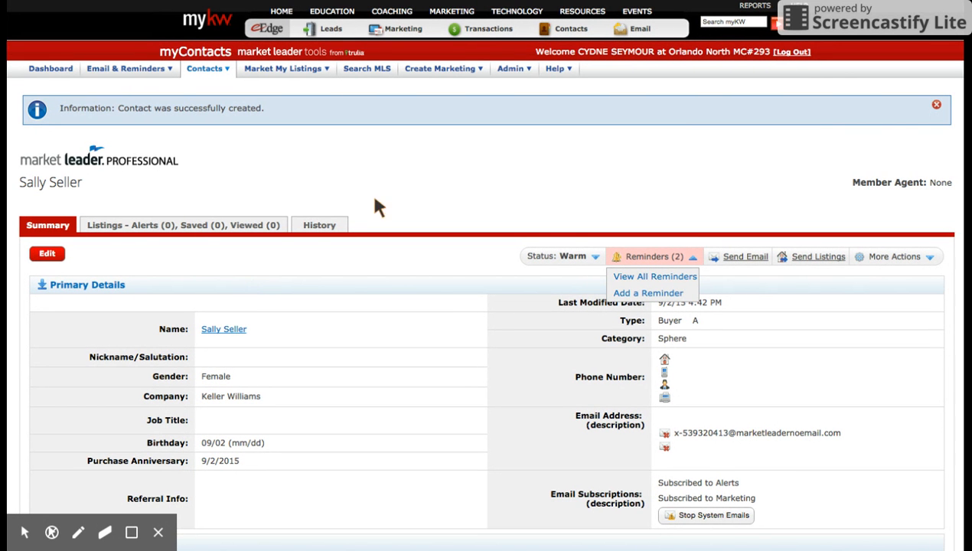